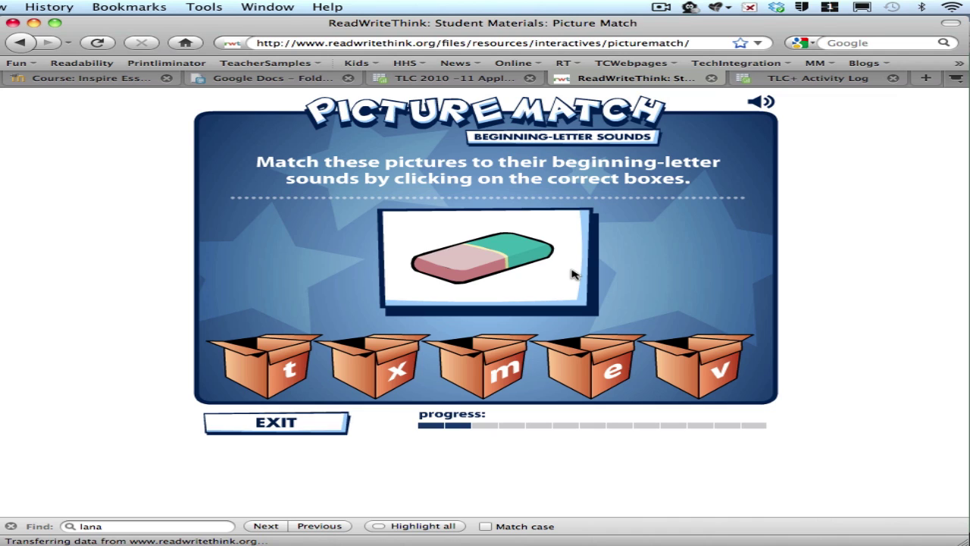
Step: Match the eraser to 'e' and the volcano to 'v' in Picture Match, then return to ActivInspire
{"action": "left_click", "coordinate": [602, 375]}
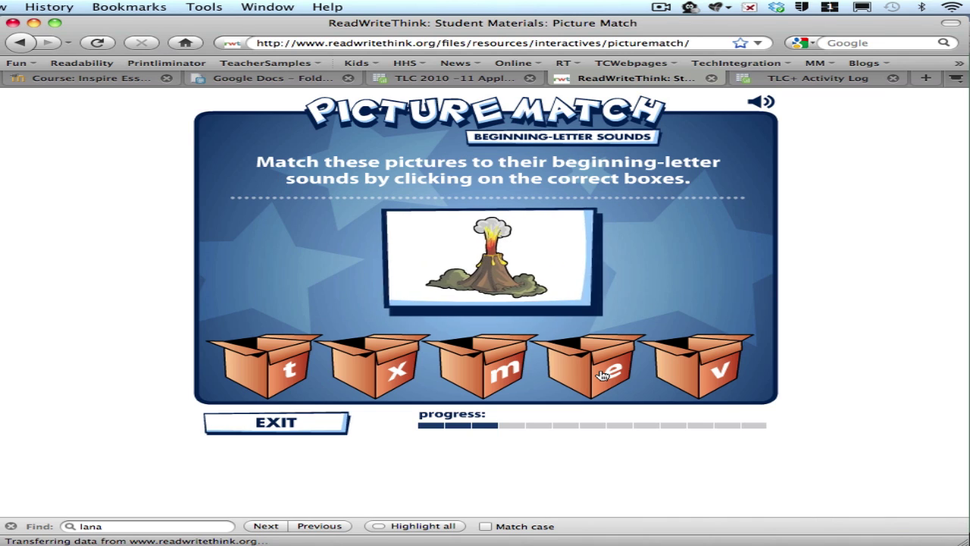
{"action": "left_click", "coordinate": [710, 372]}
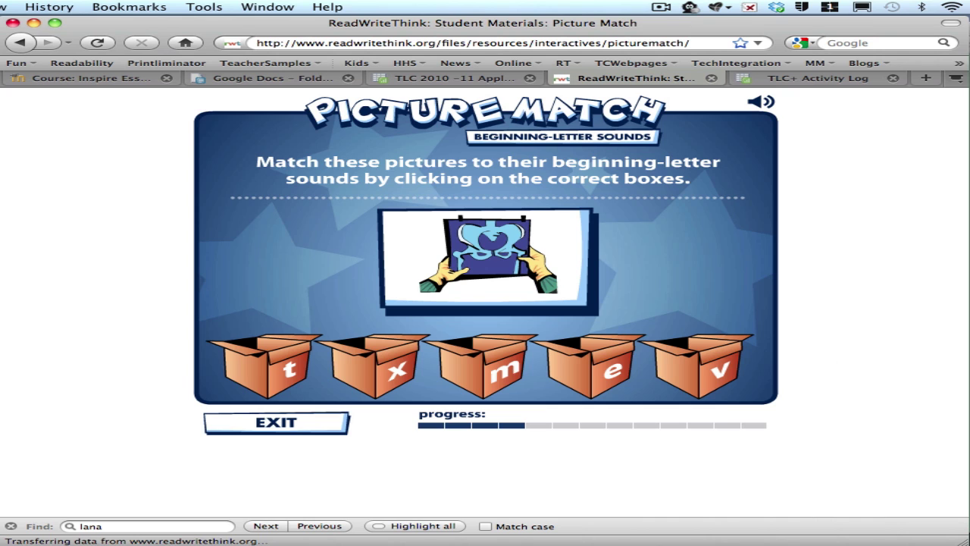
{"action": "key", "text": "super+Tab"}
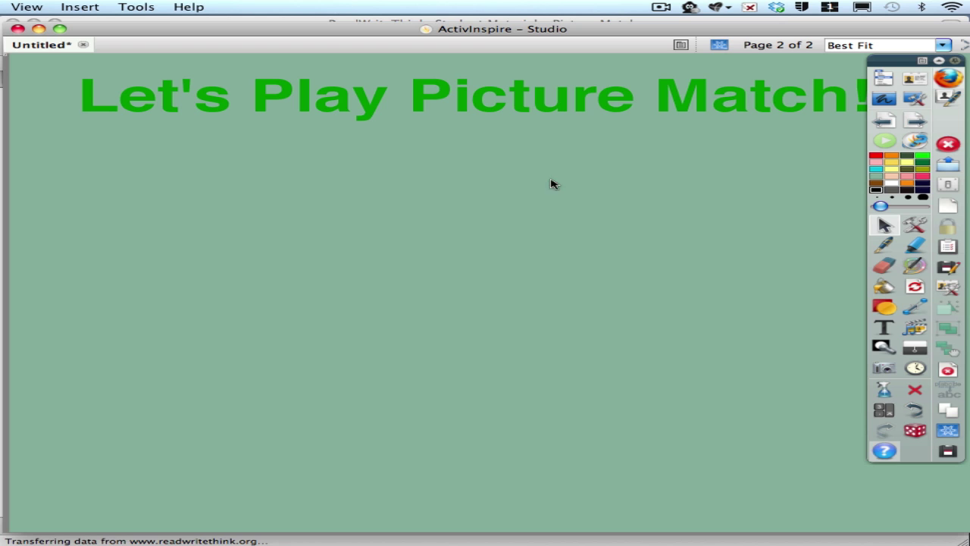
Step: Shift the flipchart window slightly right and select the 'Let's Play Picture Match!' title
{"action": "left_click_drag", "start_coordinate": [464, 28], "coordinate": [479, 28]}
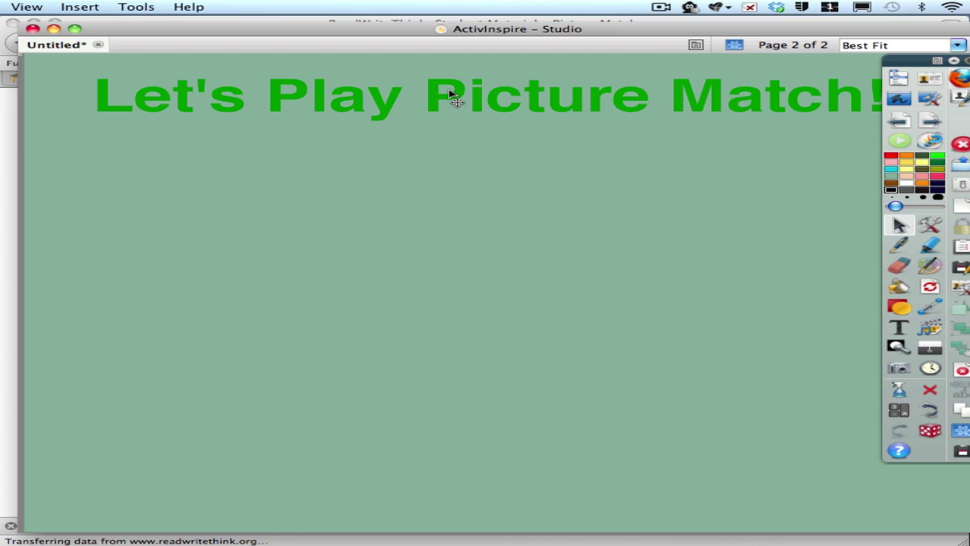
{"action": "left_click", "coordinate": [449, 92]}
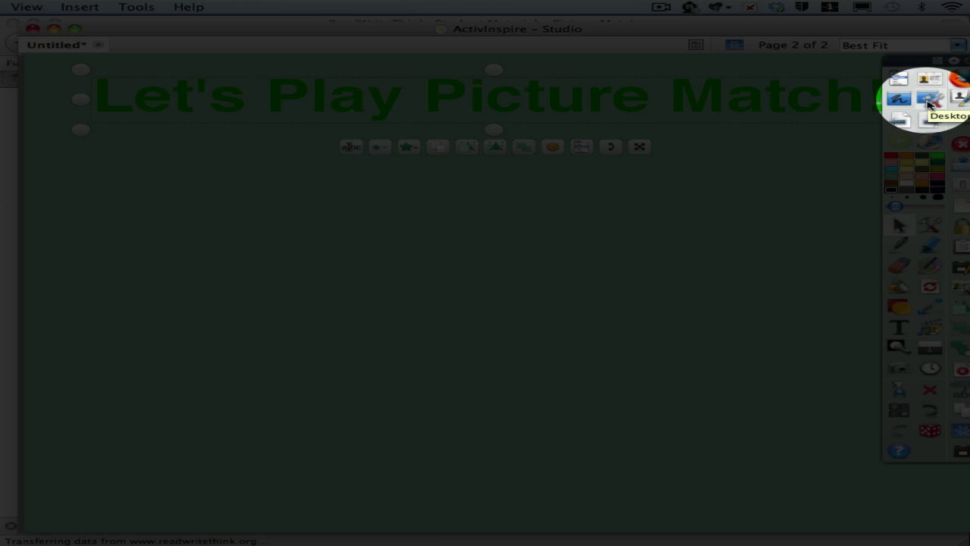
Step: Switch to desktop mode and bring up the toolbox's screen capture tools
{"action": "left_click", "coordinate": [929, 102]}
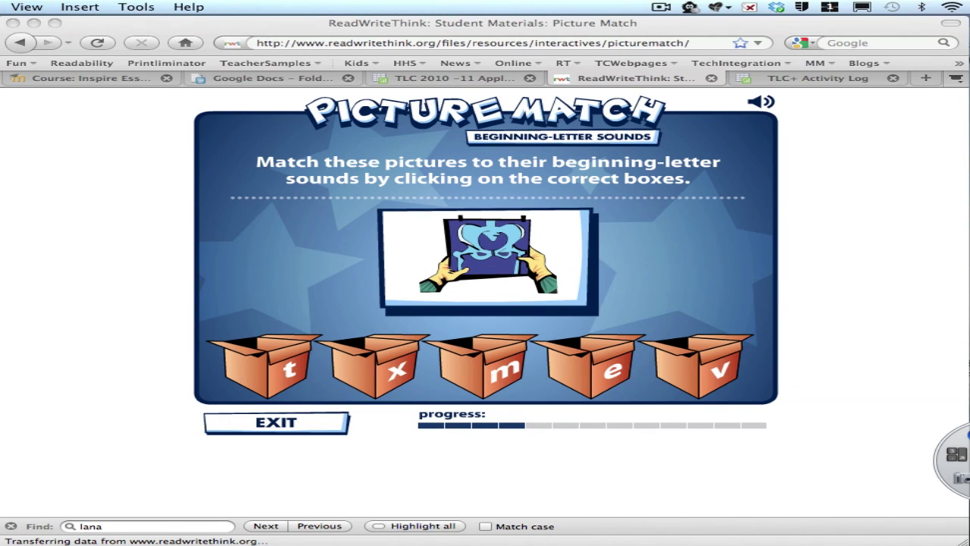
{"action": "left_click_drag", "start_coordinate": [931, 415], "coordinate": [901, 148]}
{"action": "left_click", "coordinate": [879, 169]}
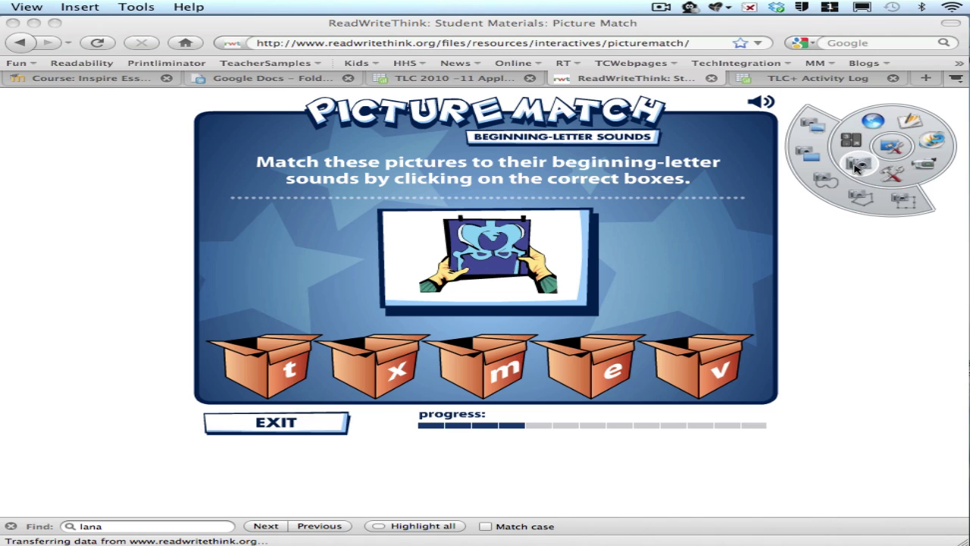
{"action": "left_click", "coordinate": [866, 165]}
Step: Take an area snapshot of the whole Picture Match activity and send it to the current page
{"action": "left_click", "coordinate": [901, 201]}
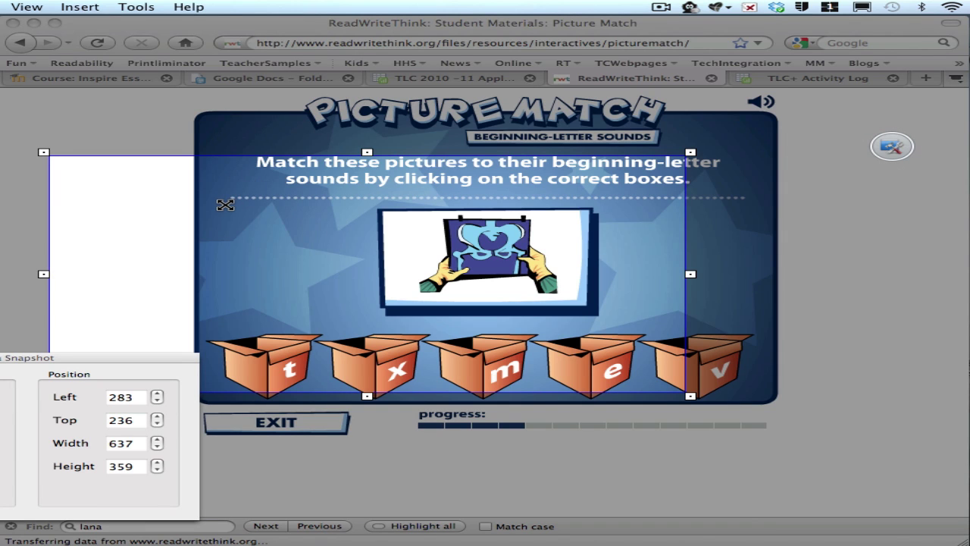
{"action": "left_click_drag", "start_coordinate": [225, 205], "coordinate": [356, 145]}
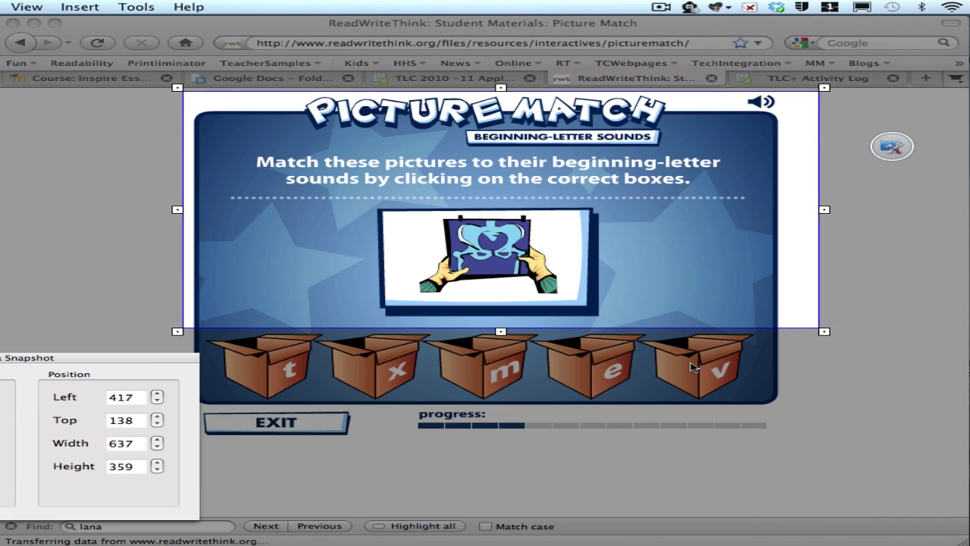
{"action": "left_click_drag", "start_coordinate": [827, 324], "coordinate": [783, 379]}
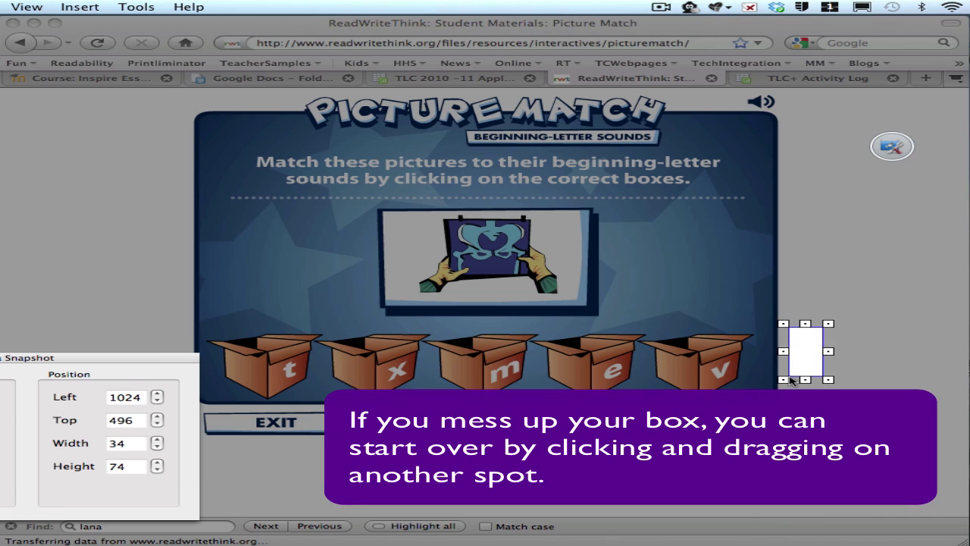
{"action": "left_click_drag", "start_coordinate": [172, 90], "coordinate": [797, 411]}
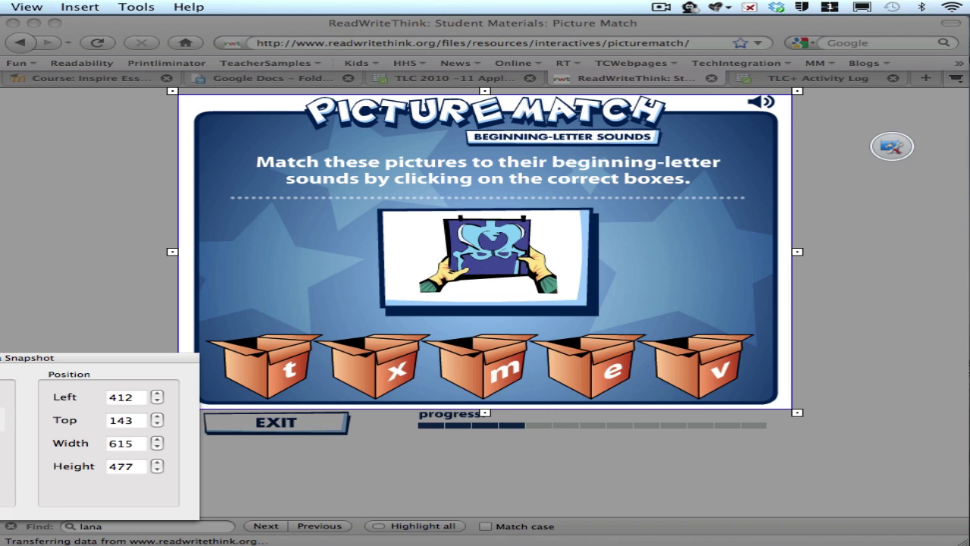
{"action": "left_click_drag", "start_coordinate": [7, 356], "coordinate": [244, 349]}
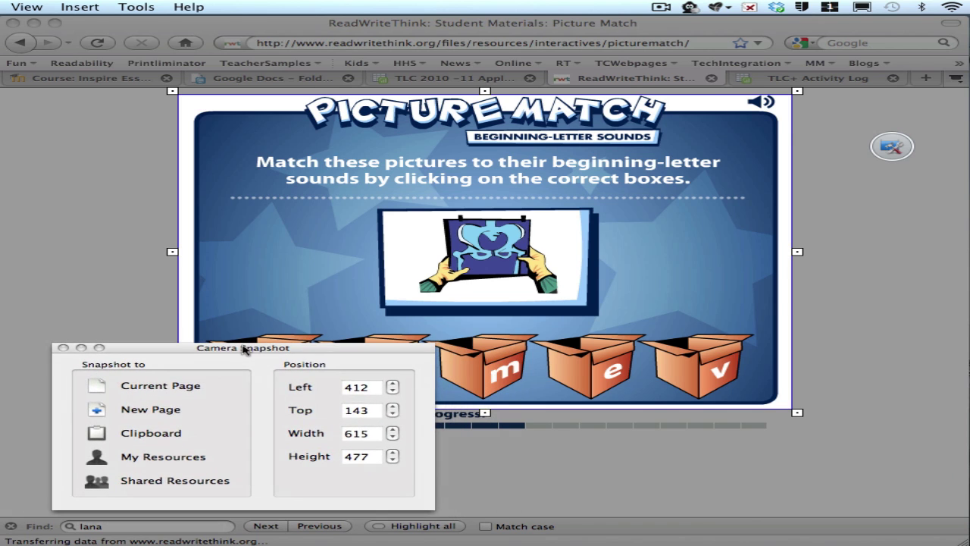
{"action": "left_click", "coordinate": [181, 386]}
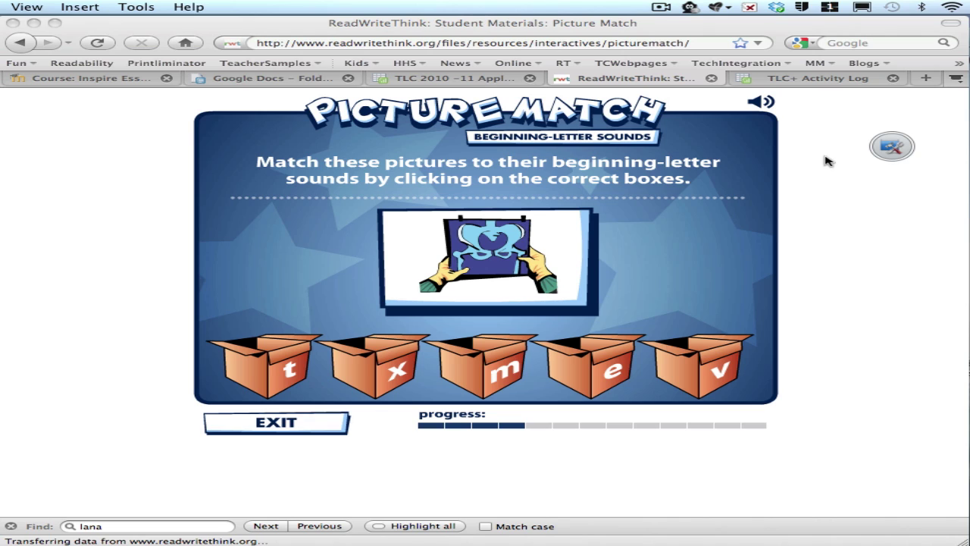
{"action": "left_click", "coordinate": [890, 149]}
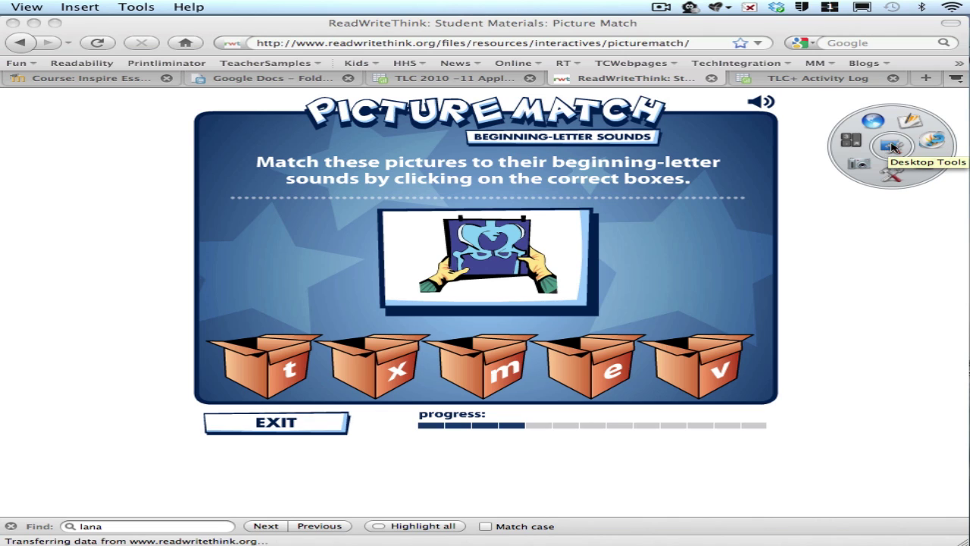
Step: Return to the flipchart and nudge the Picture Match snapshot into place beneath the title
{"action": "left_click", "coordinate": [910, 125]}
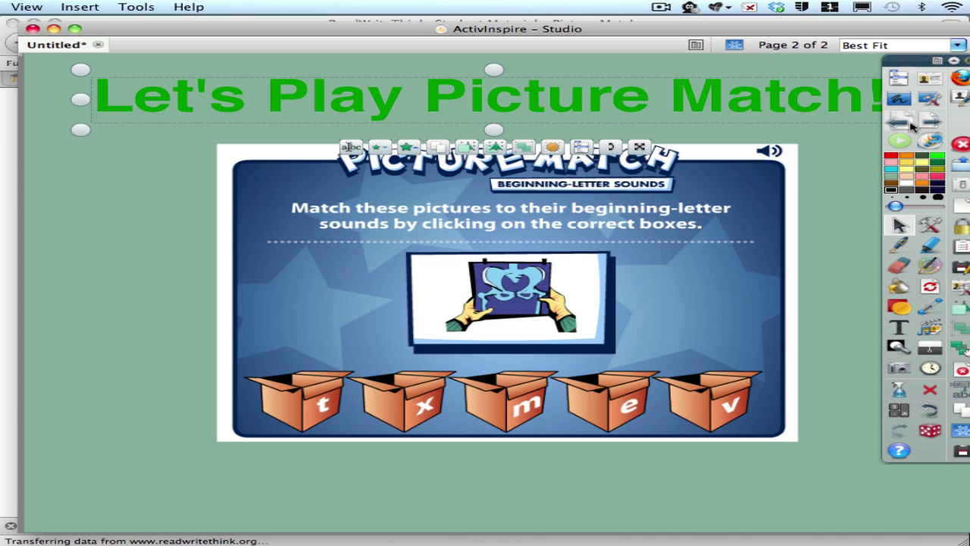
{"action": "left_click_drag", "start_coordinate": [716, 32], "coordinate": [698, 25]}
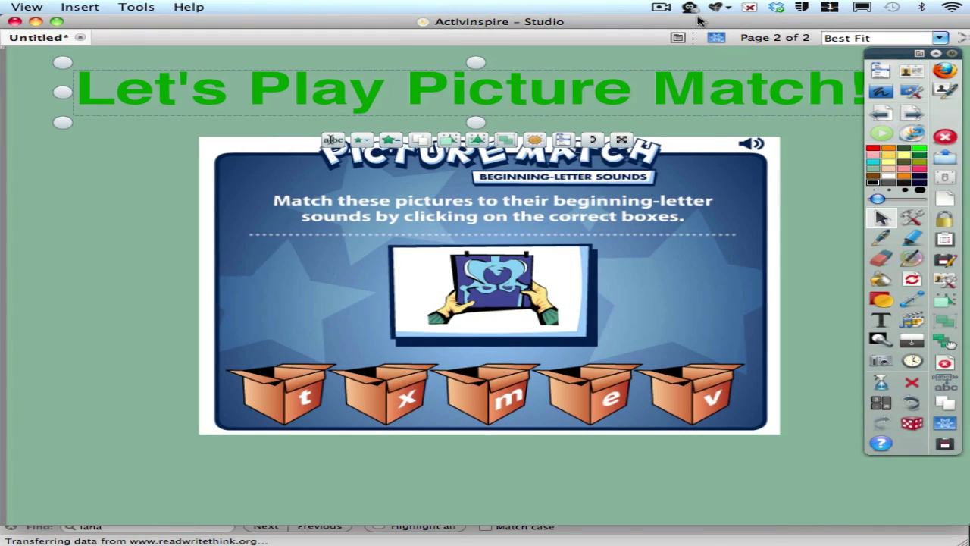
{"action": "mouse_move", "coordinate": [625, 275]}
{"action": "left_mouse_down"}
{"action": "mouse_move", "coordinate": [638, 294]}
{"action": "mouse_move", "coordinate": [629, 290]}
{"action": "left_mouse_up"}
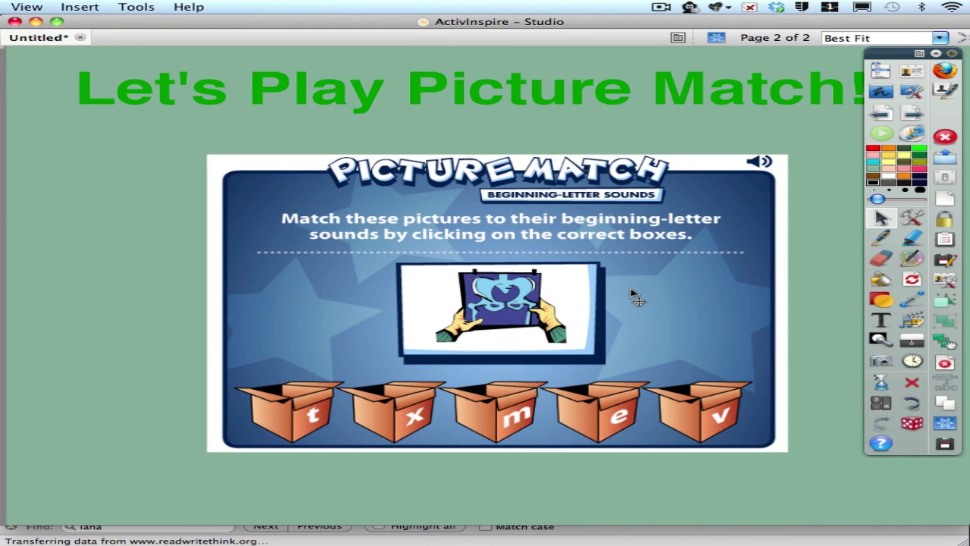
Step: Copy the Picture Match page's URL from Firefox's address bar and switch back to ActivInspire
{"action": "left_click", "coordinate": [570, 536]}
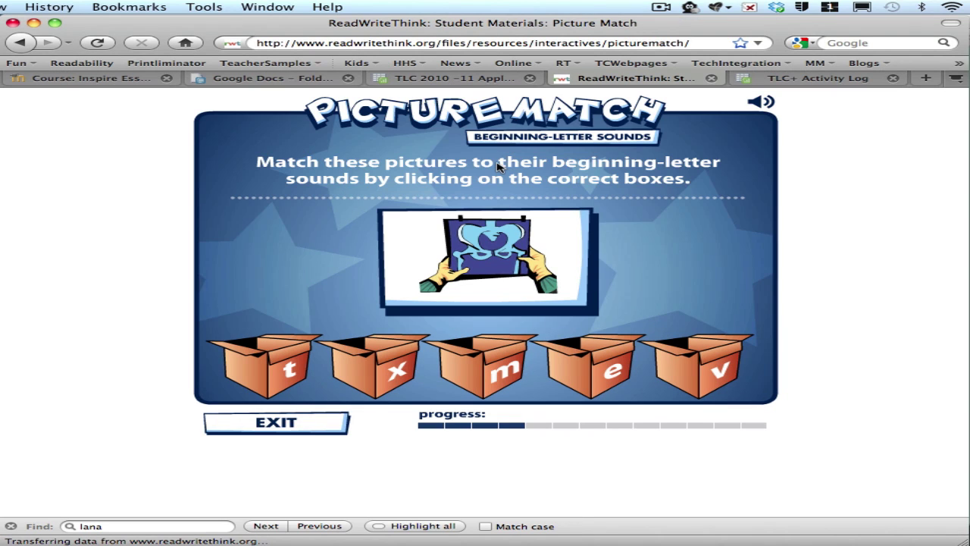
{"action": "left_click", "coordinate": [692, 43]}
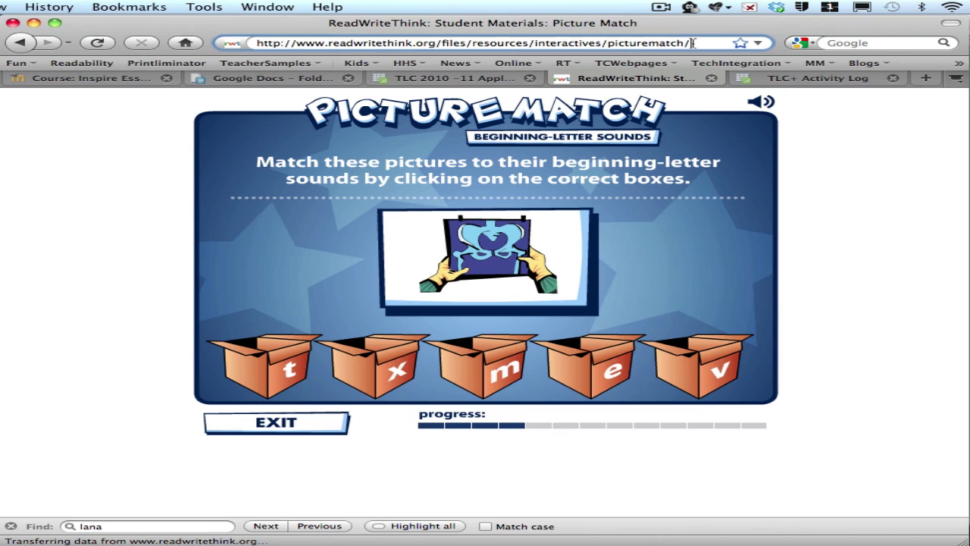
{"action": "left_click", "coordinate": [693, 44]}
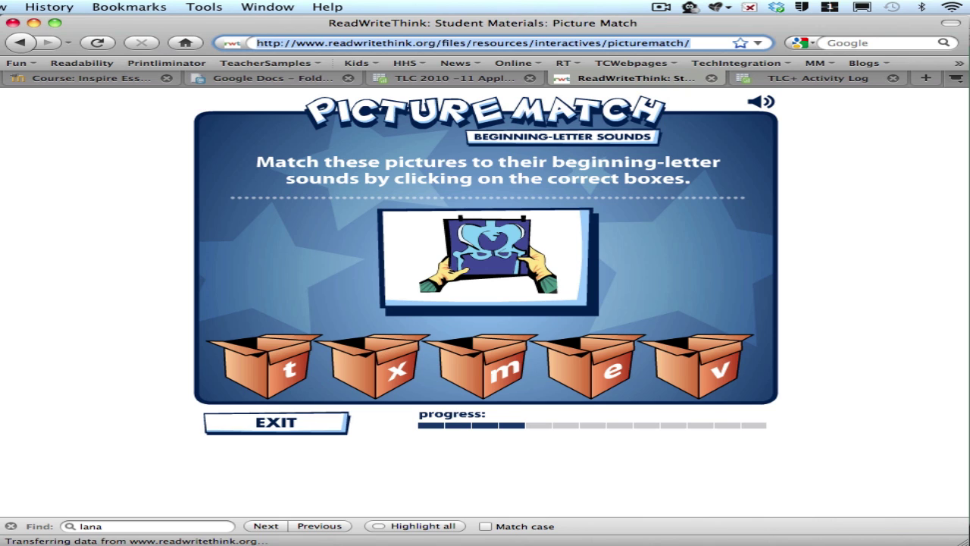
{"action": "key", "text": "super+Tab"}
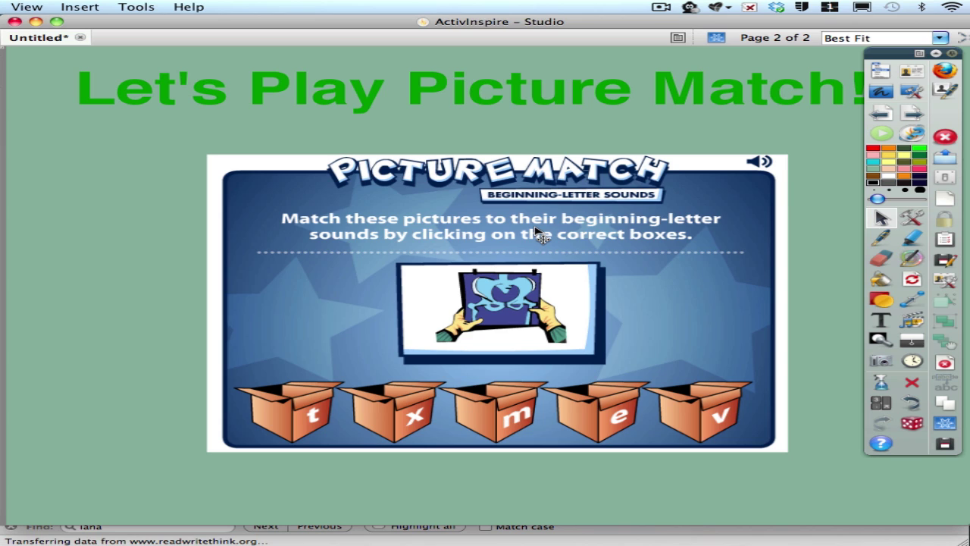
Step: Select the Picture Match image and open the Action Browser from its Object Edit Menu
{"action": "scroll", "coordinate": [537, 227], "scroll_direction": "down", "scroll_amount": 1}
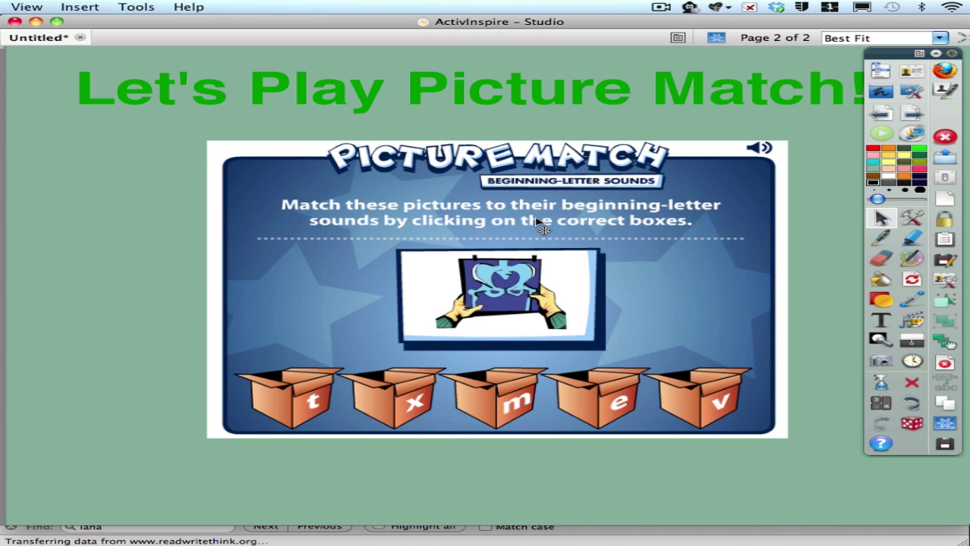
{"action": "left_click", "coordinate": [536, 220]}
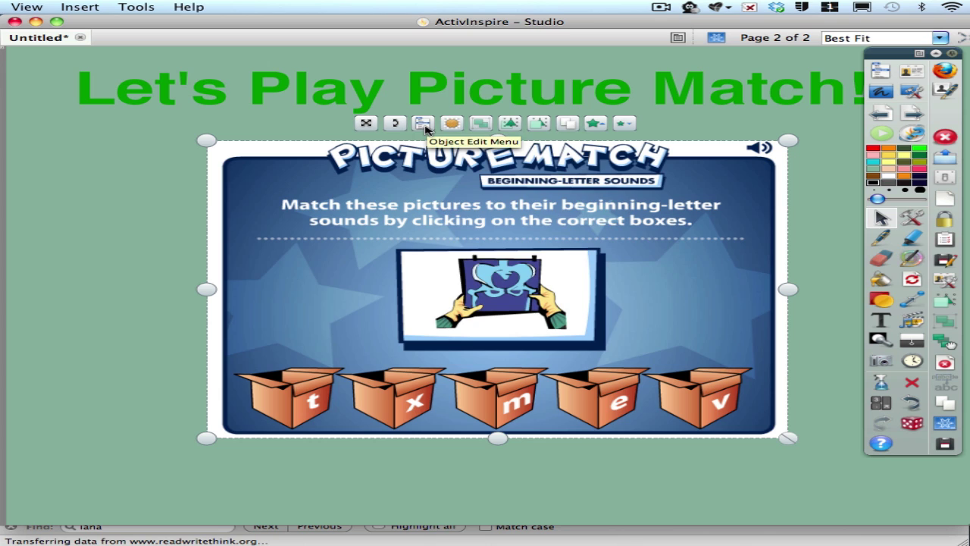
{"action": "left_click", "coordinate": [425, 128]}
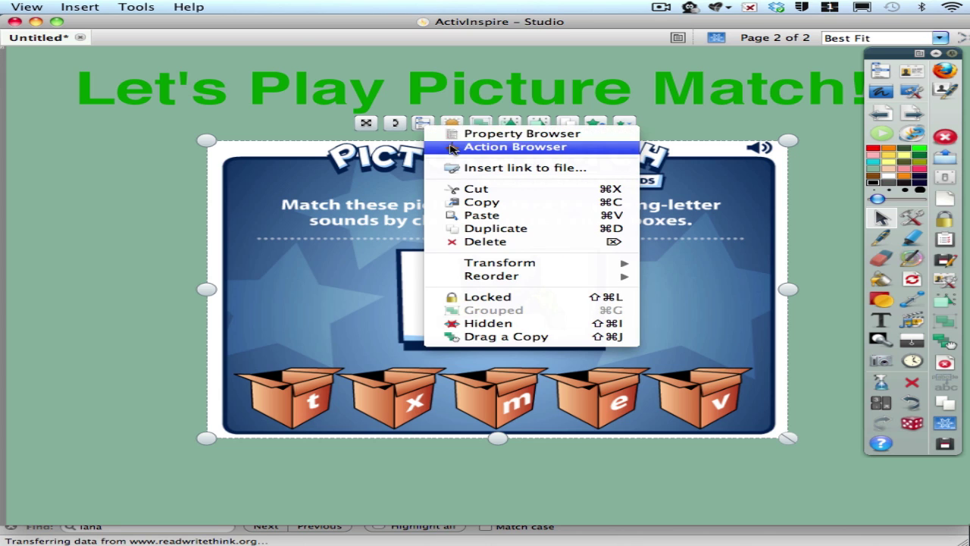
{"action": "left_click", "coordinate": [450, 147]}
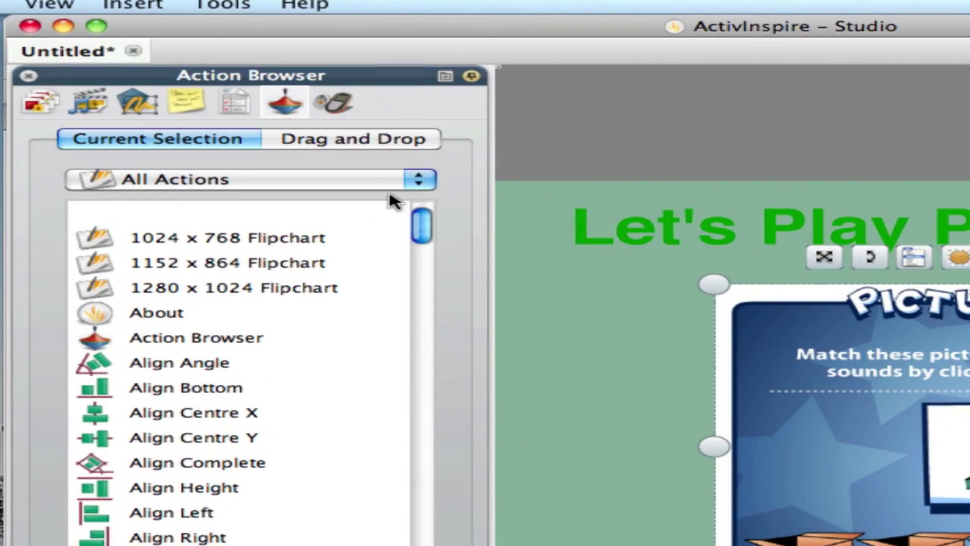
Step: Filter the Action Browser to Document/Media Actions, choose Open Website, and focus its URL field
{"action": "left_click_drag", "start_coordinate": [421, 228], "coordinate": [422, 288]}
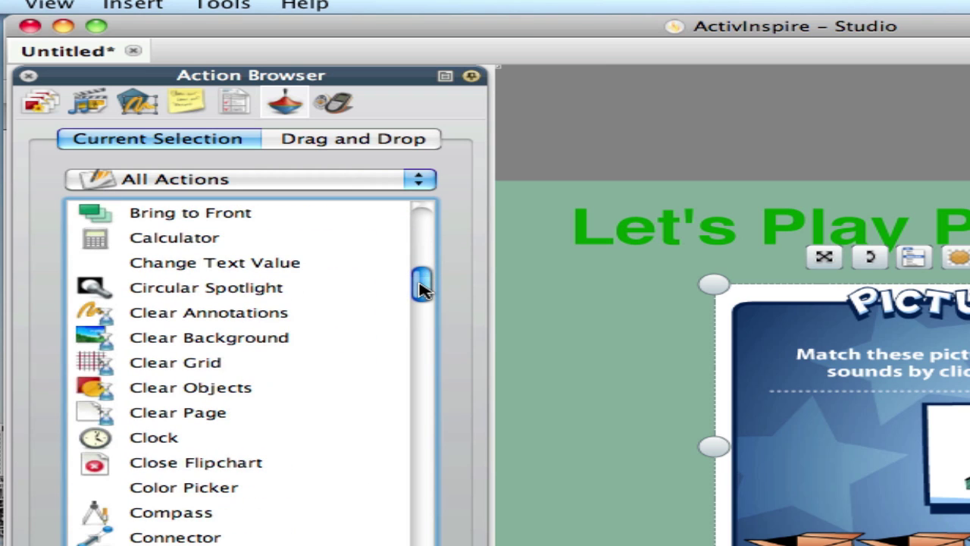
{"action": "left_click", "coordinate": [372, 188]}
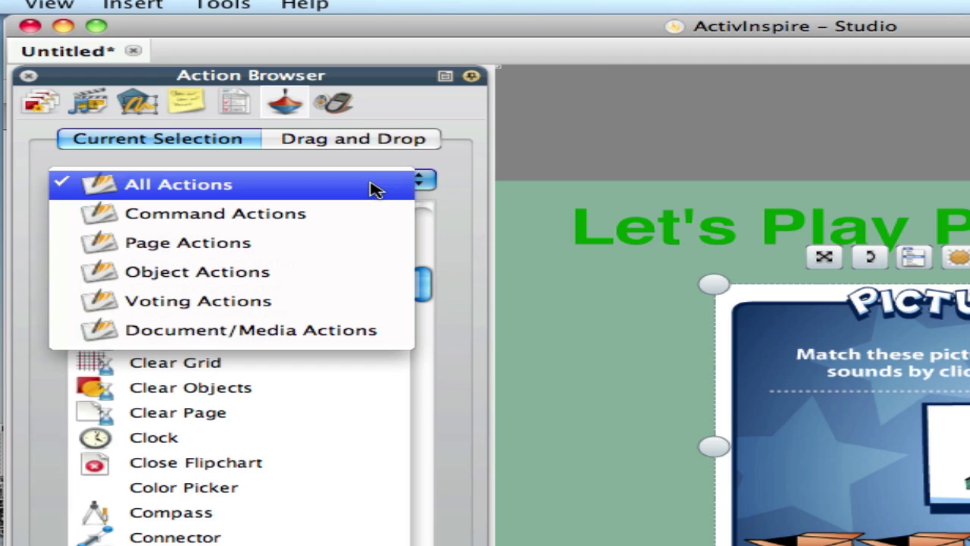
{"action": "left_click", "coordinate": [317, 341]}
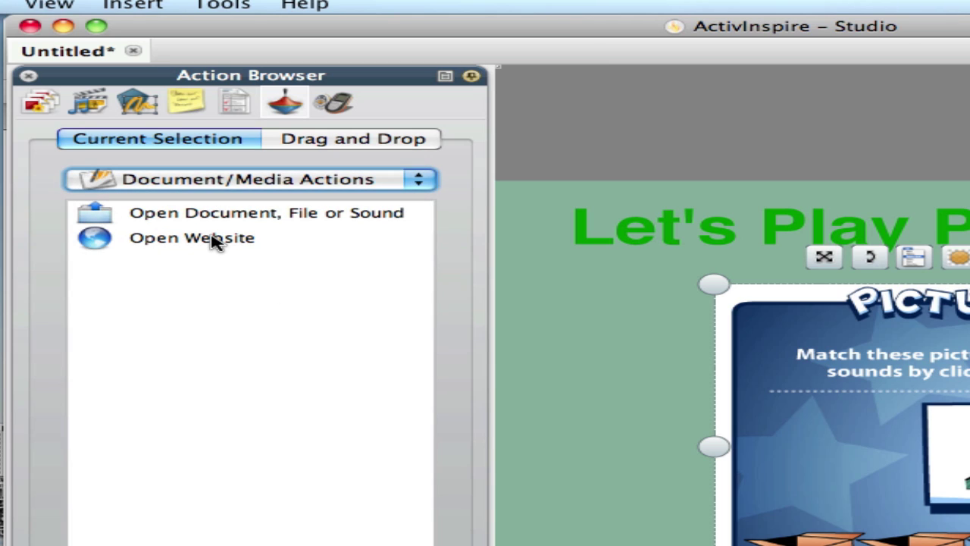
{"action": "left_click", "coordinate": [212, 239]}
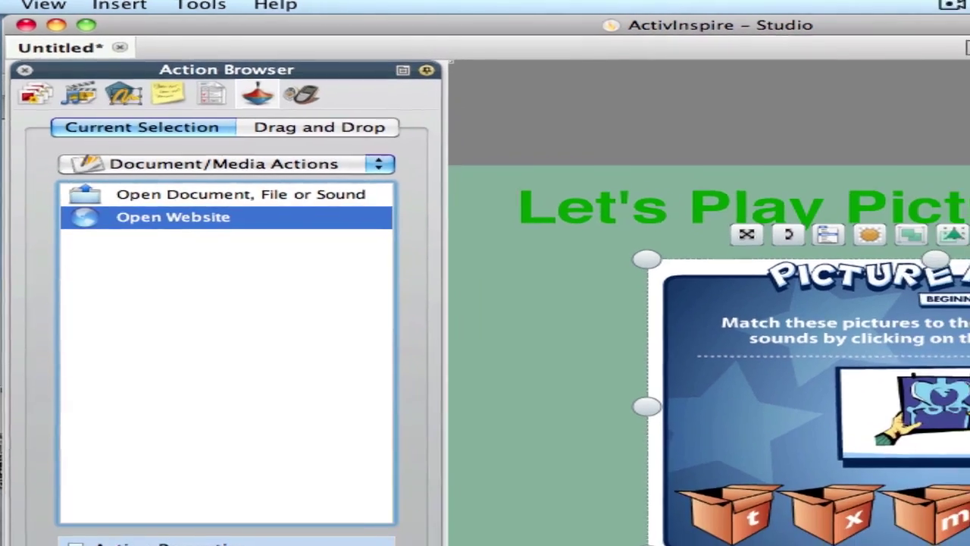
{"action": "left_click", "coordinate": [244, 508]}
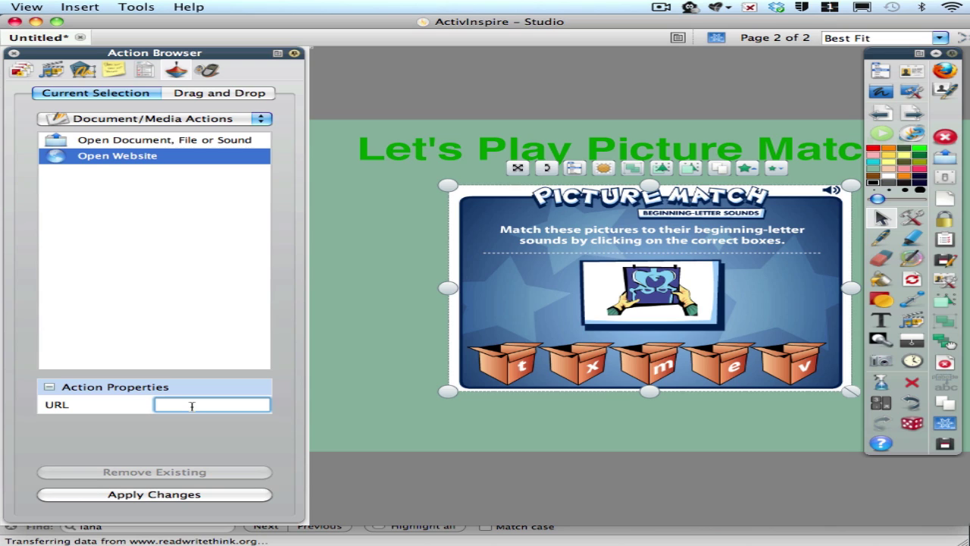
Step: Paste the Picture Match web address as the Open Website URL and apply the changes
{"action": "key", "text": "super+v"}
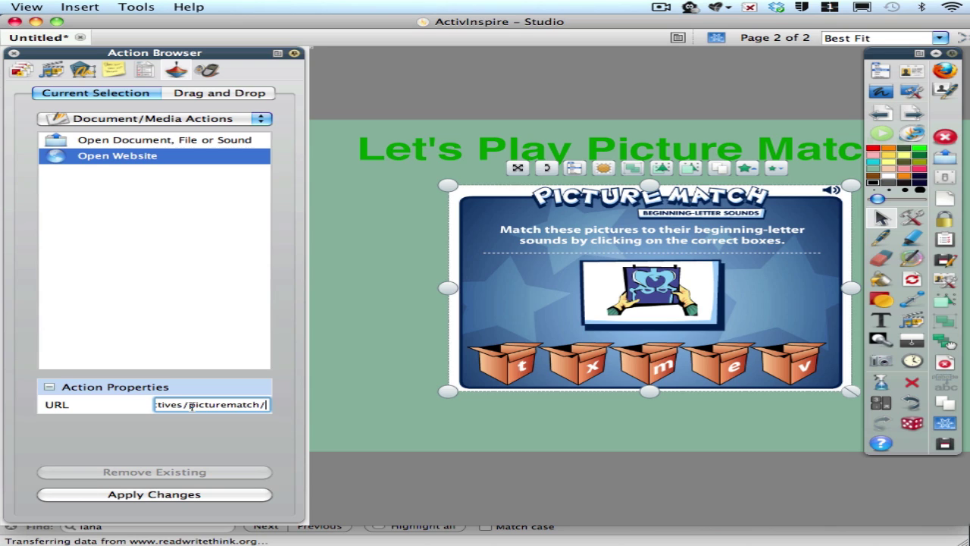
{"action": "left_click", "coordinate": [169, 495]}
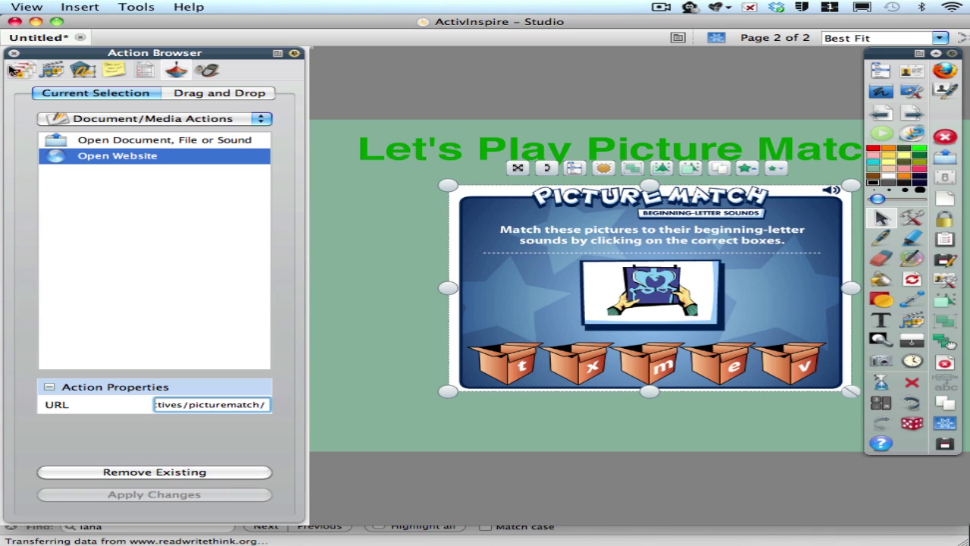
Step: Close the Action Browser and deselect the Picture Match image
{"action": "left_click", "coordinate": [12, 54]}
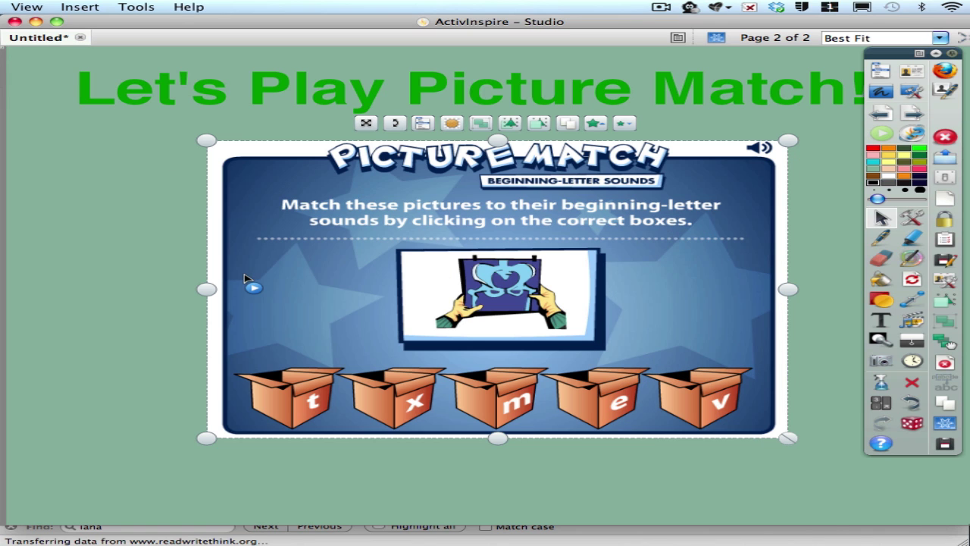
{"action": "left_click", "coordinate": [238, 496]}
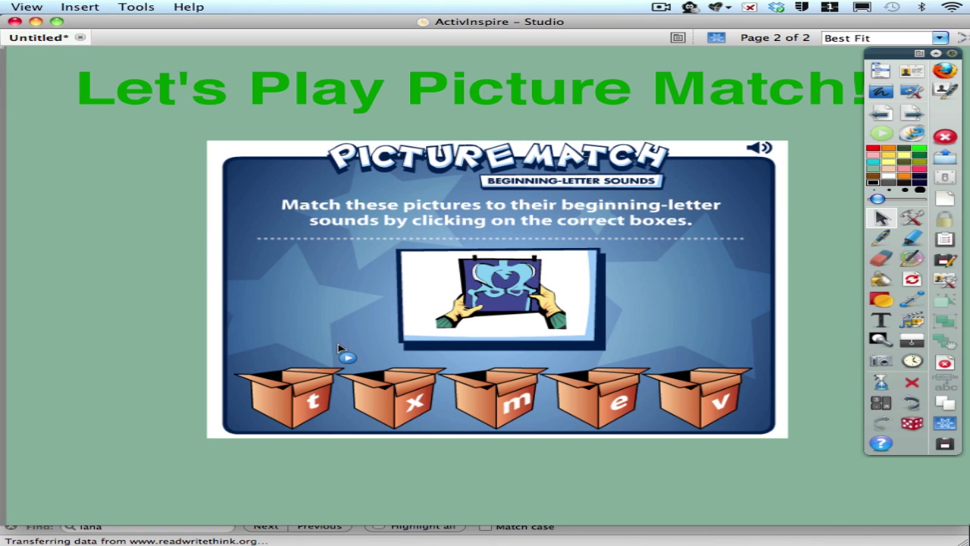